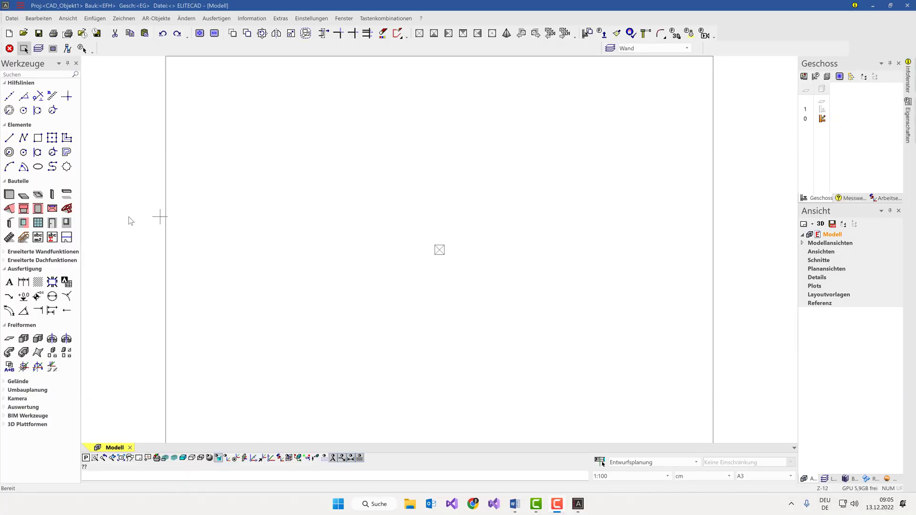
# Step: Check the Wand type list in AR15, keeping Lieblingswand 1 selected
pyautogui.click(7, 196)
pyautogui.click(190, 48)
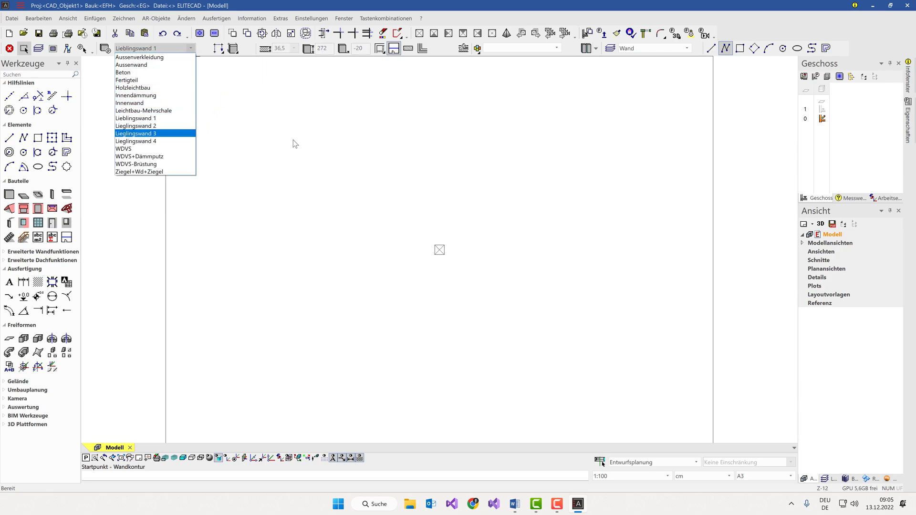
pyautogui.click(228, 229)
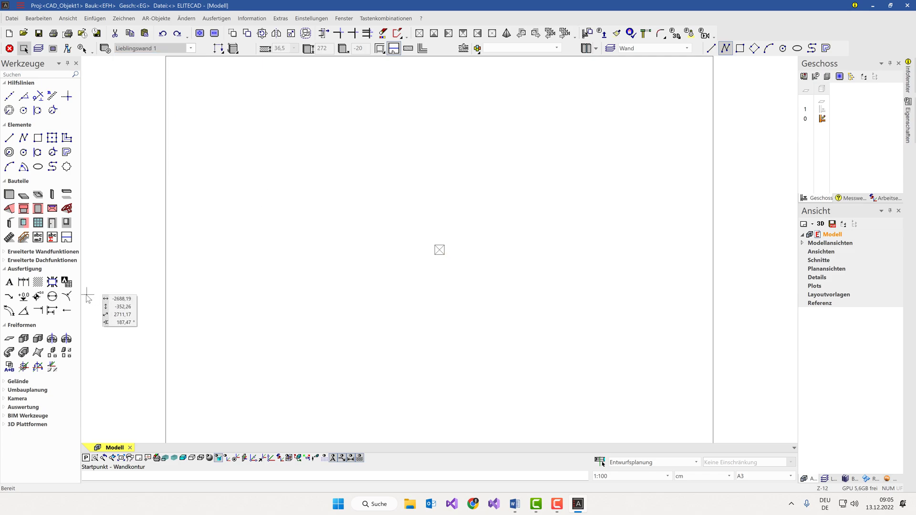
# Step: Review the Spezial Stempel stamp and the text settings, then close ELITECAD Architektur 15
pyautogui.click(67, 283)
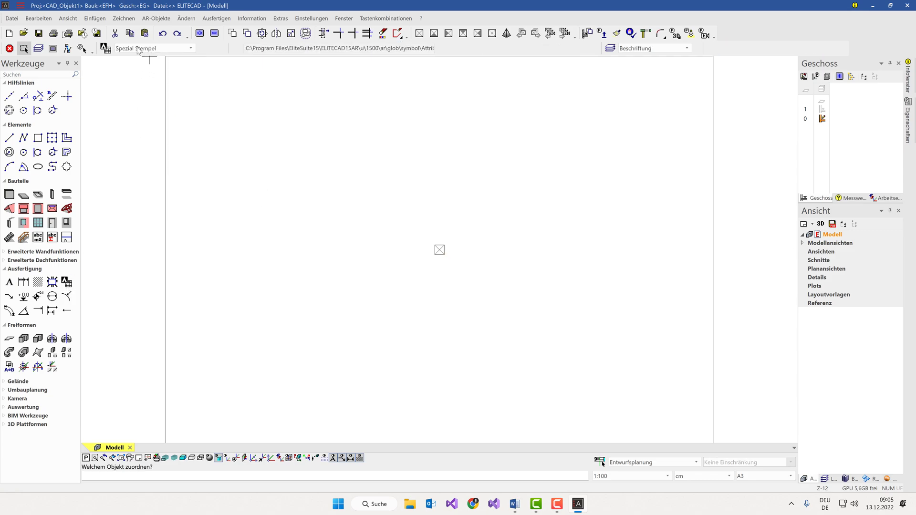
pyautogui.click(13, 278)
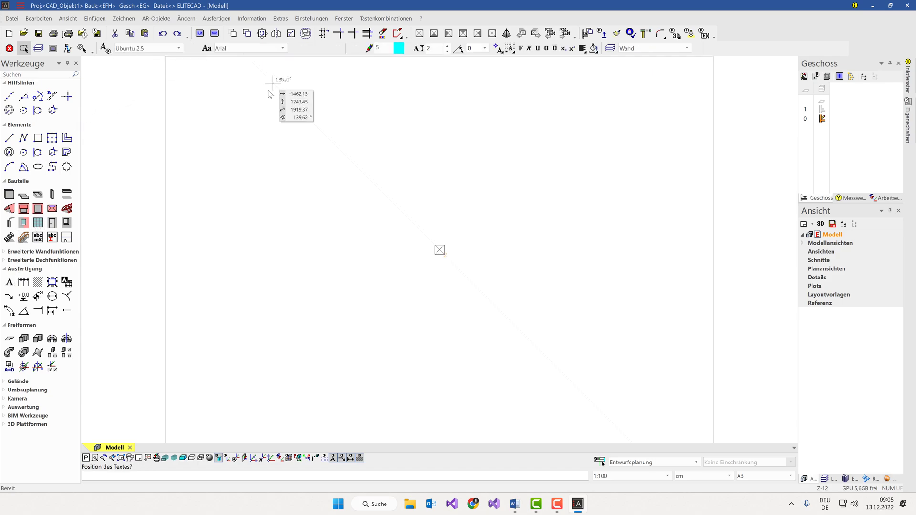
pyautogui.click(907, 5)
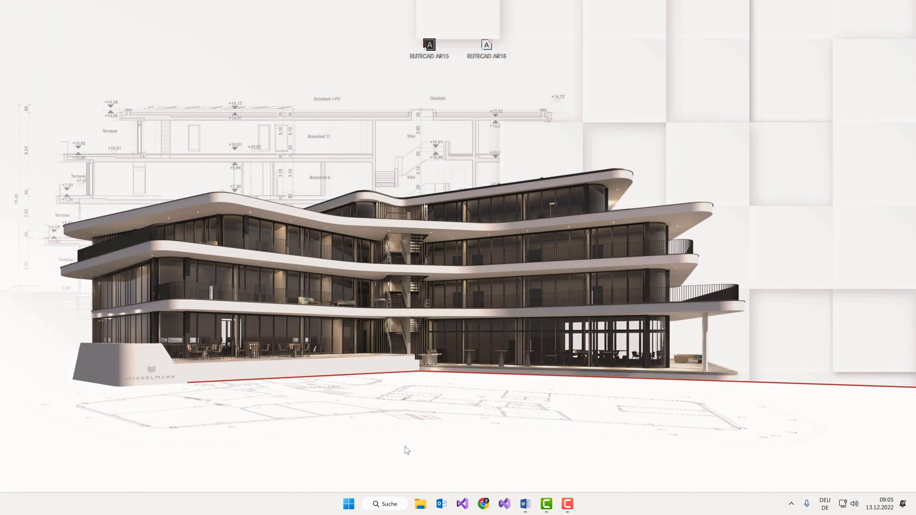
# Step: Launch ELITECAD AR16 Konfiguration via Windows search 'ar' and bring up Parametersätze übertragen
pyautogui.click(387, 504)
pyautogui.write('ar')
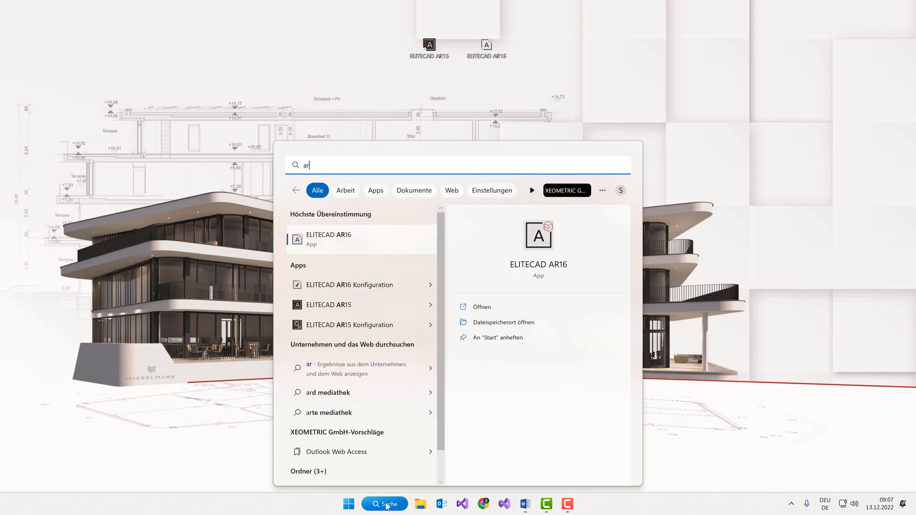
pyautogui.click(358, 289)
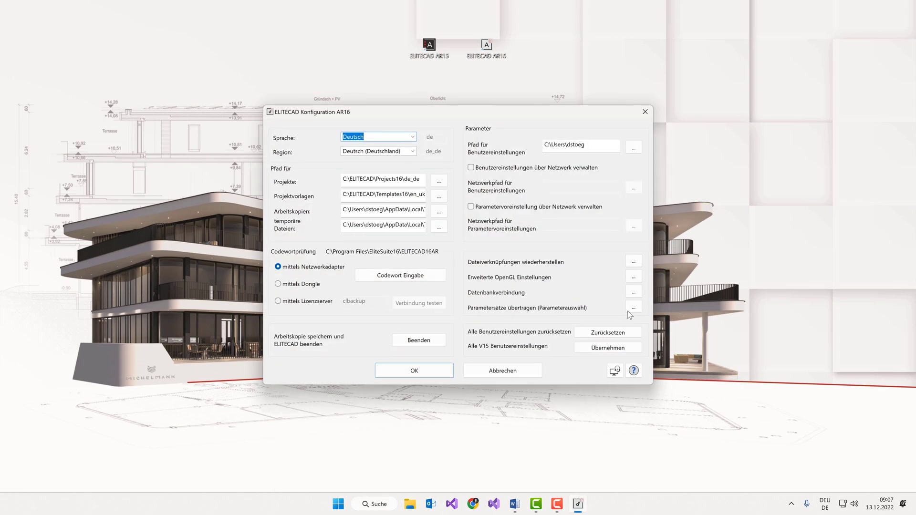
pyautogui.click(633, 308)
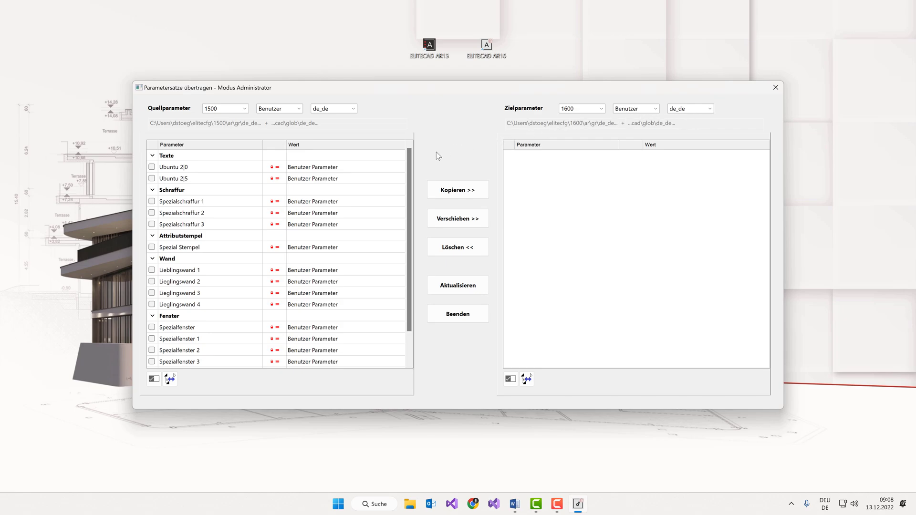
# Step: Select all source parameter sets from 1500 and copy them into the 1600 target
pyautogui.moveTo(410, 215)
pyautogui.moveTo(408, 159); pyautogui.dragTo(415, 192)
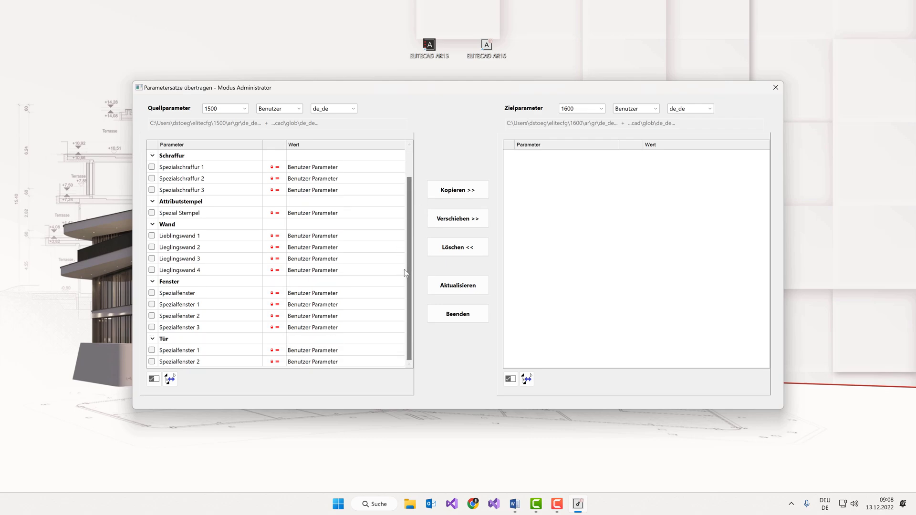
pyautogui.moveTo(408, 279); pyautogui.dragTo(412, 239)
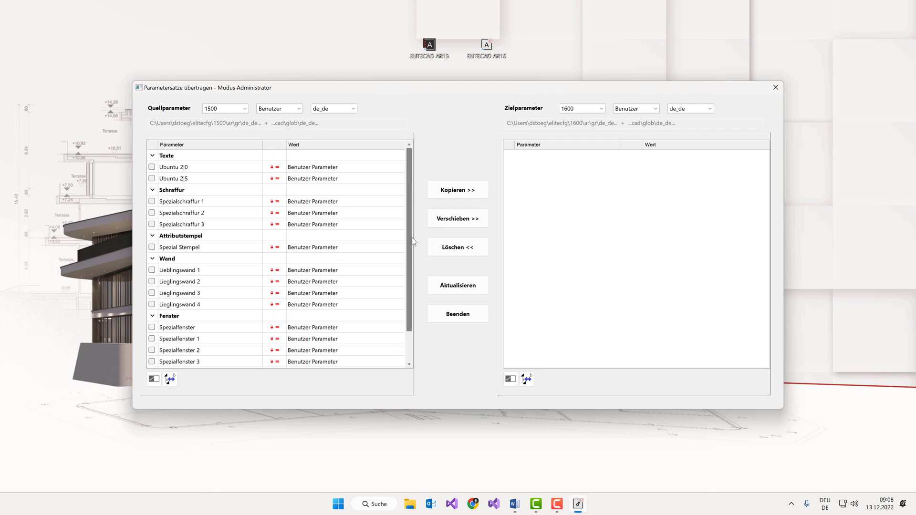
pyautogui.click(152, 380)
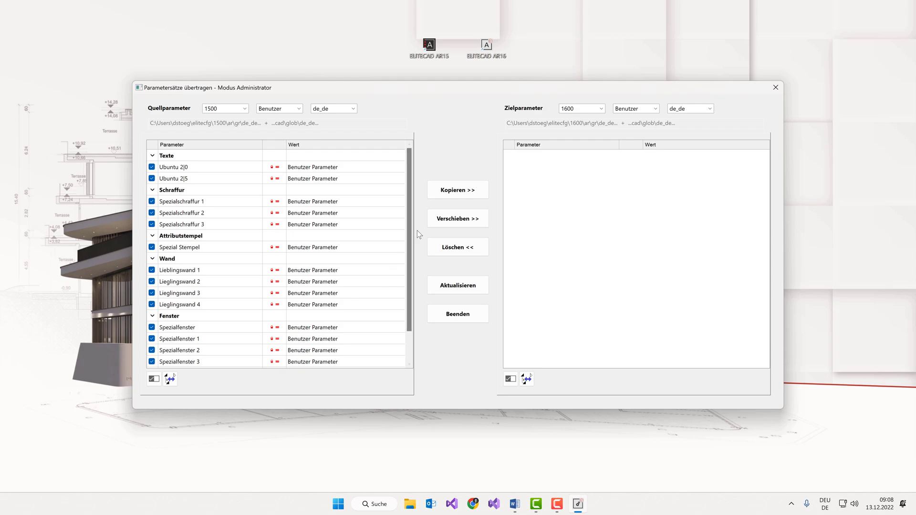
pyautogui.click(457, 192)
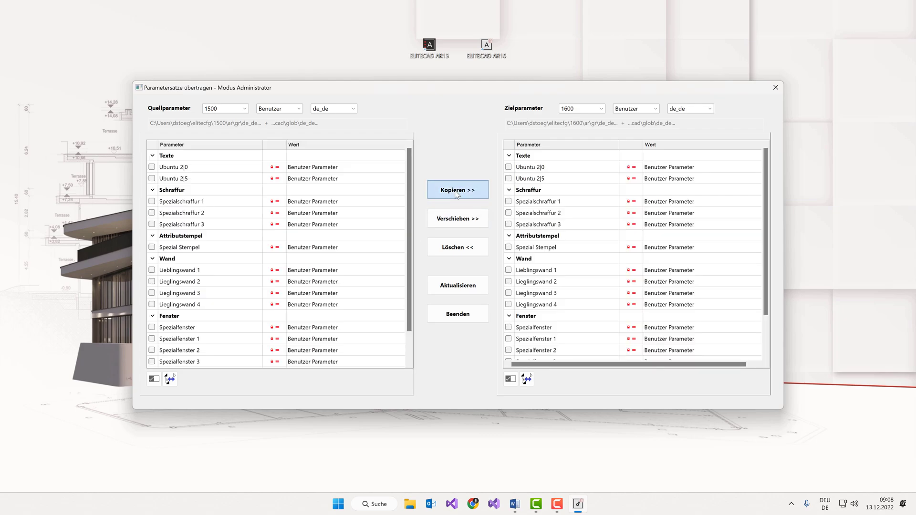
# Step: Close the transfer window, apply the configuration with OK, and launch ELITECAD Architektur 16
pyautogui.click(456, 314)
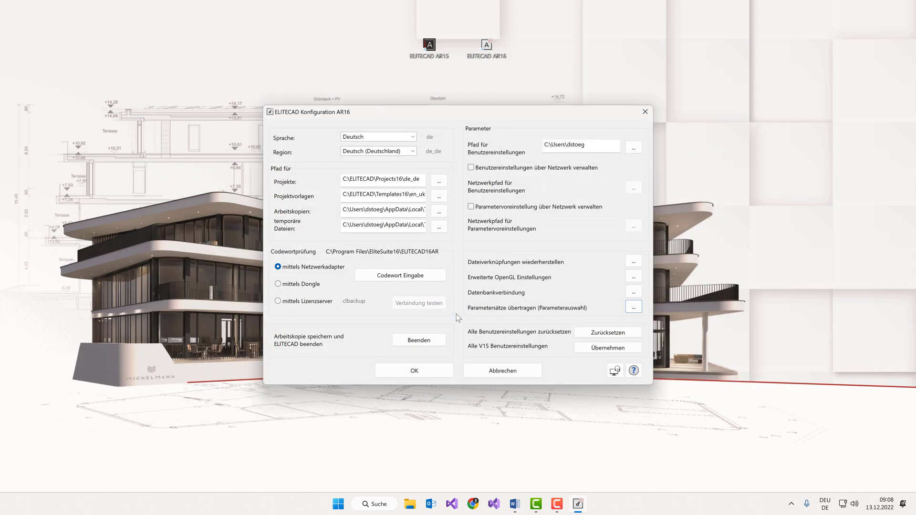
pyautogui.click(438, 373)
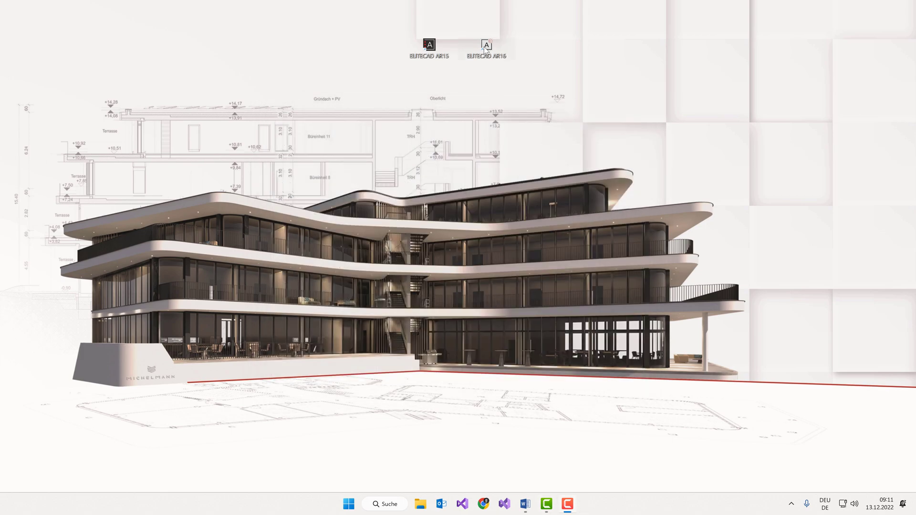
pyautogui.doubleClick(484, 46)
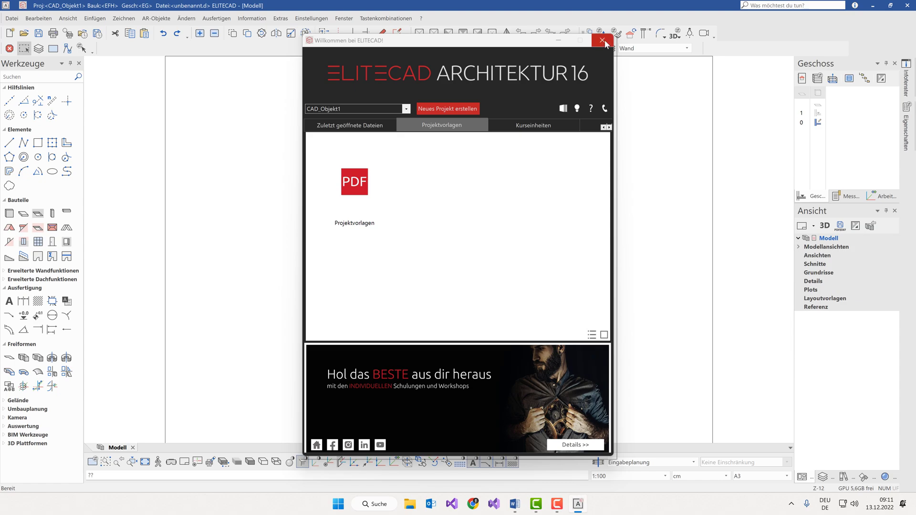
# Step: Draw a horizontal Lieblingswand 1 wall left to right, then zoom and orbit into 3D
pyautogui.click(9, 213)
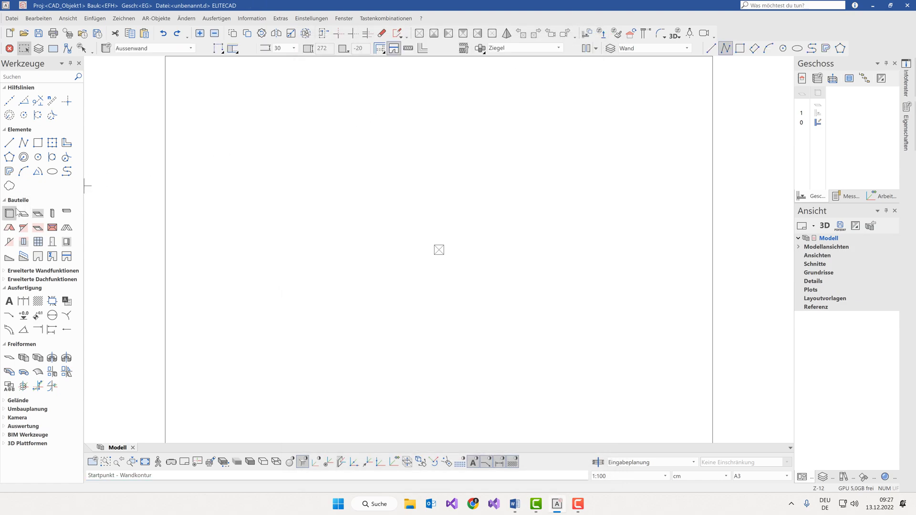
pyautogui.click(167, 50)
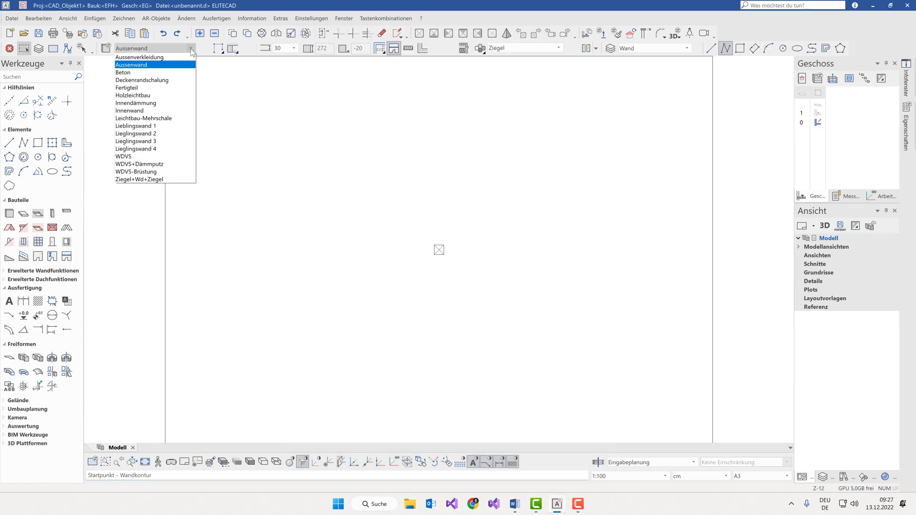
pyautogui.click(160, 126)
pyautogui.click(269, 189)
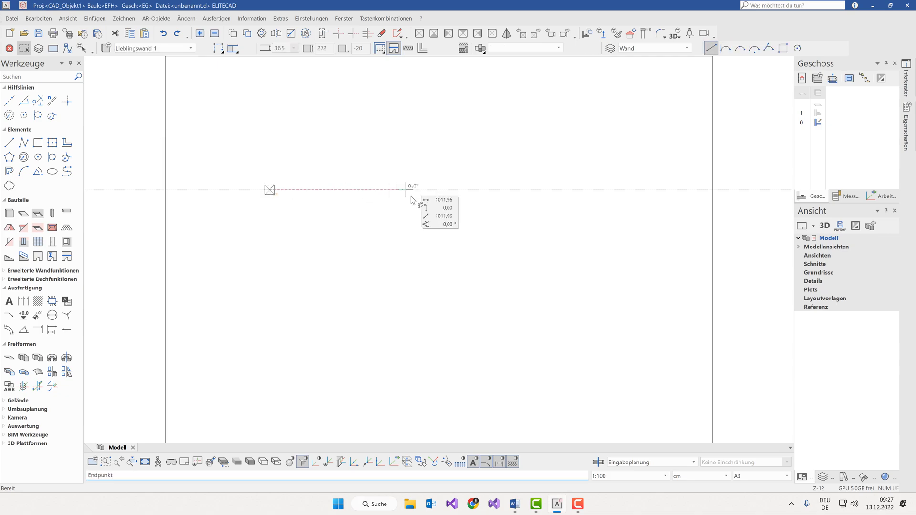
pyautogui.click(426, 196)
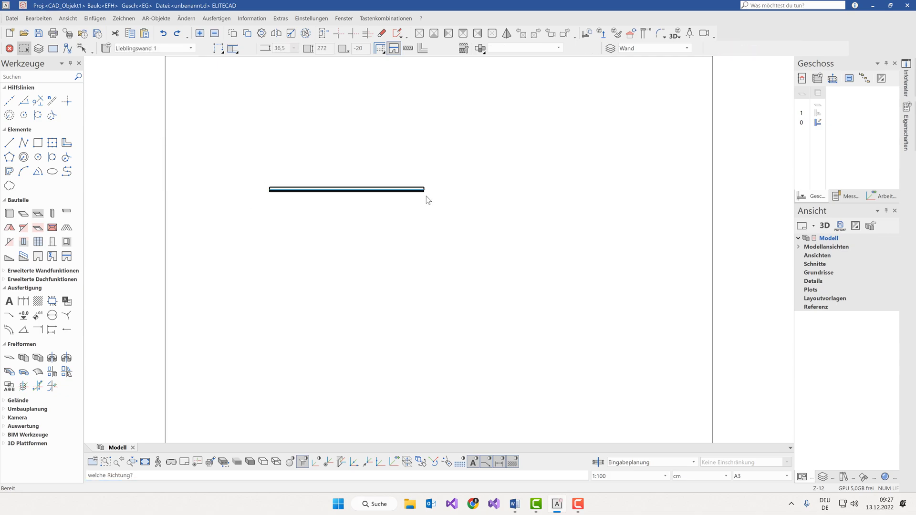
pyautogui.click(426, 196)
pyautogui.scroll(1, 279, 207)
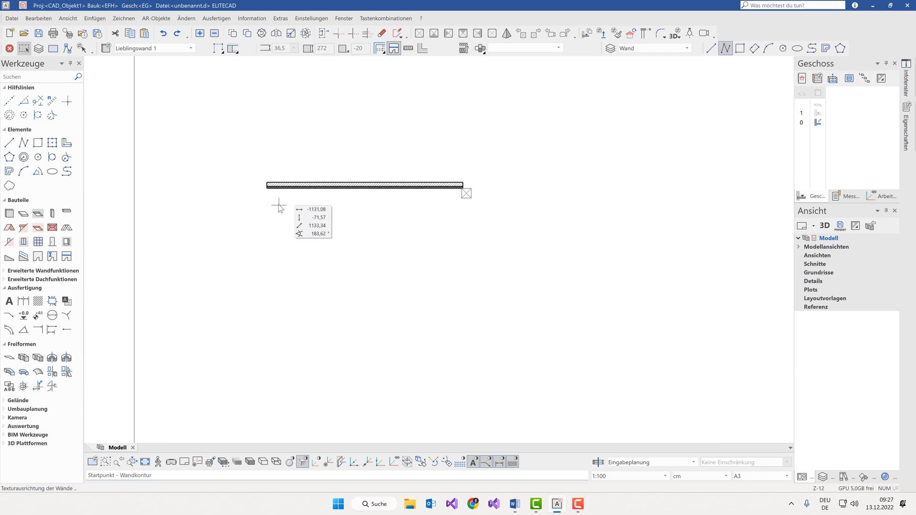
pyautogui.scroll(1, 279, 206)
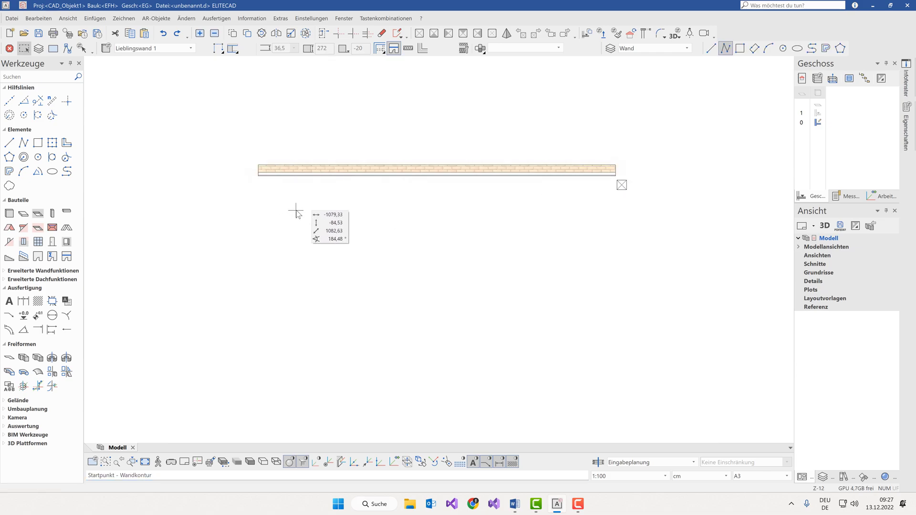
pyautogui.moveTo(296, 213); pyautogui.dragTo(323, 206, button='middle')
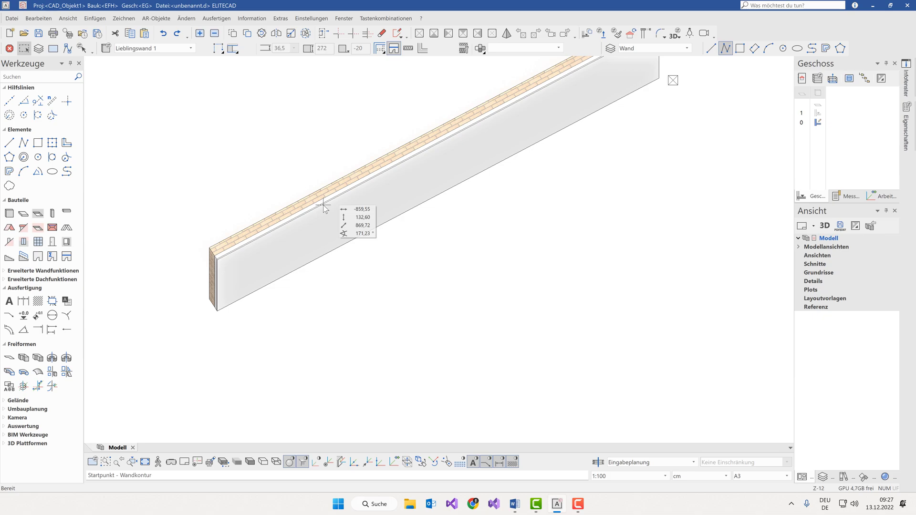
# Step: In the Lieblingswand 1 settings, assign Ziegel 01 from the Mauerwerk folder to the brick layer
pyautogui.click(105, 49)
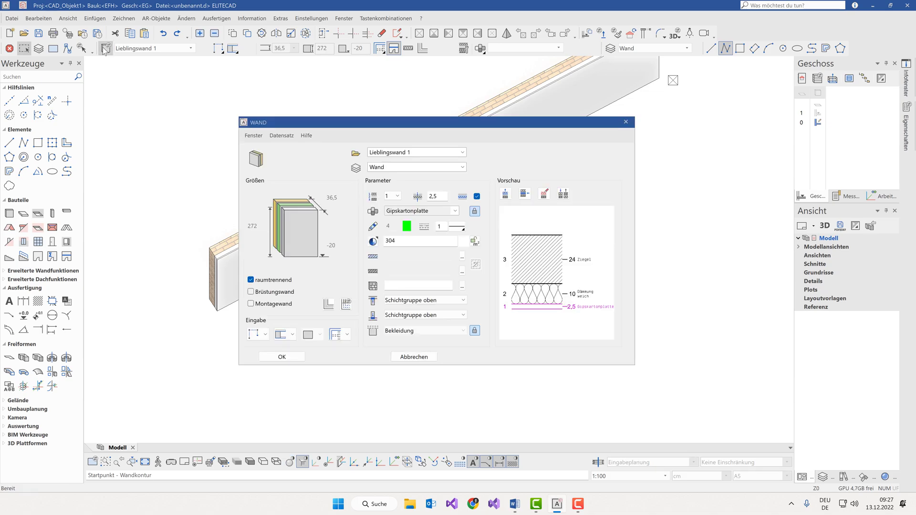
pyautogui.click(540, 262)
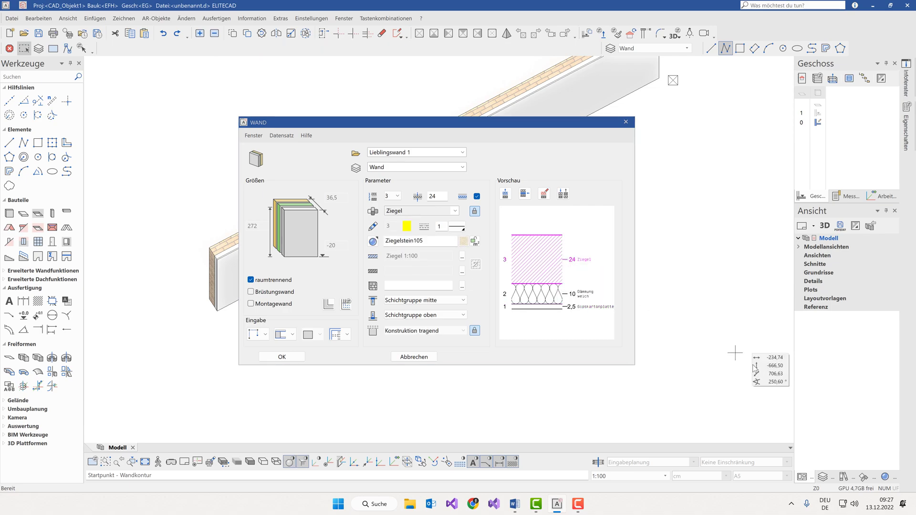
pyautogui.click(886, 477)
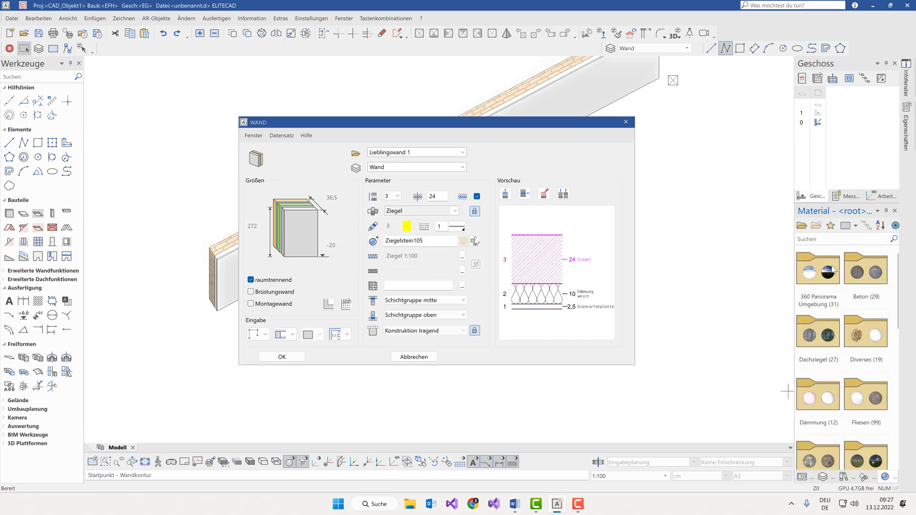
pyautogui.click(821, 240)
pyautogui.write('ziegel')
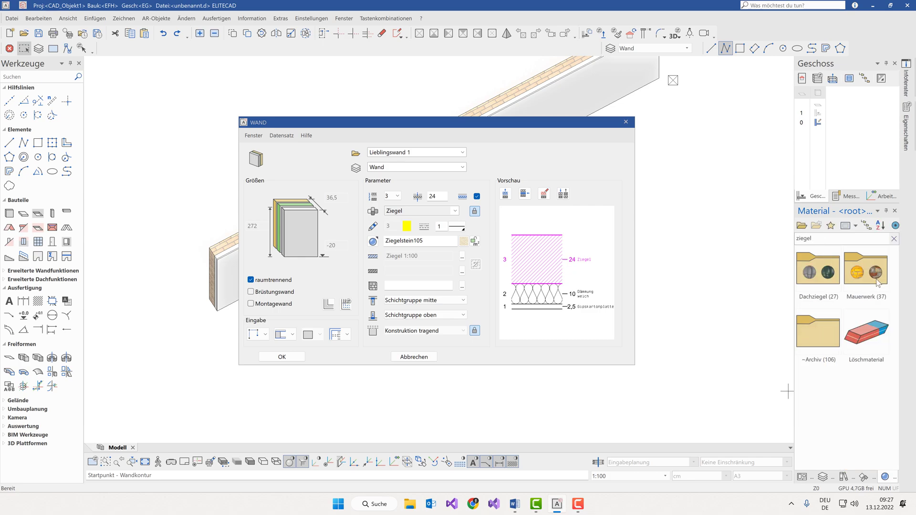
pyautogui.click(879, 281)
pyautogui.doubleClick(879, 282)
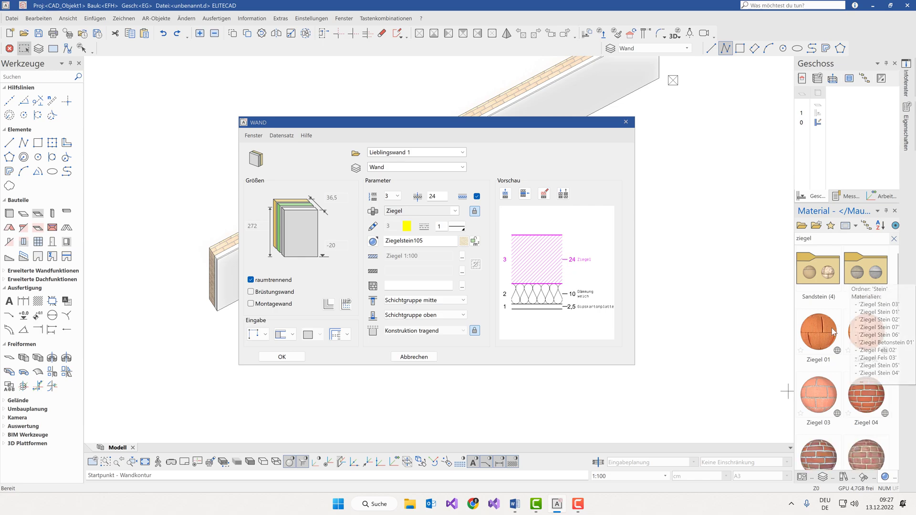
pyautogui.moveTo(819, 350); pyautogui.dragTo(409, 248)
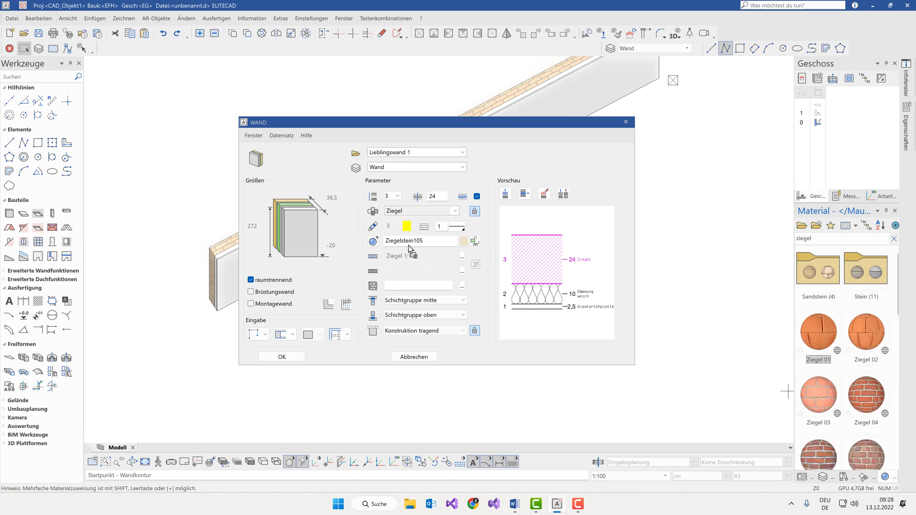
# Step: Assign Dämmwolle 01 to the insulation layer, found by searching 'dämmung'
pyautogui.click(553, 294)
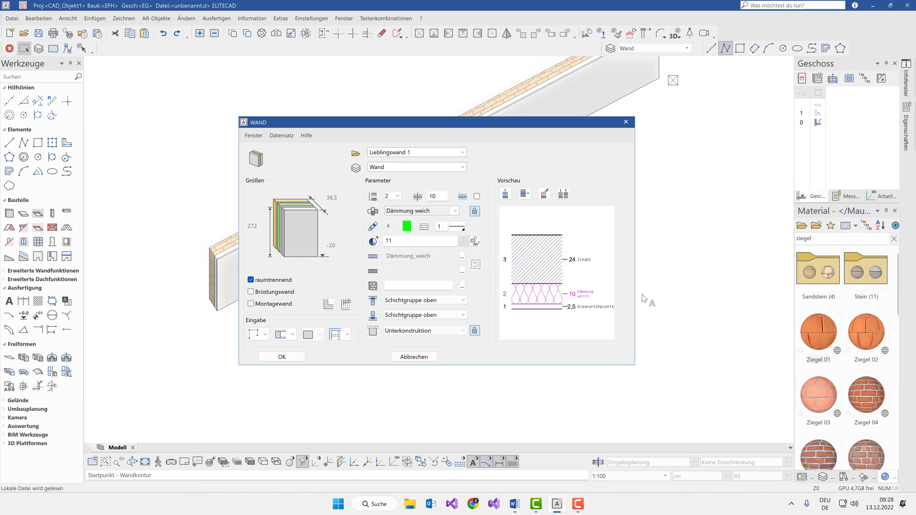
pyautogui.doubleClick(813, 238)
pyautogui.write('dämmung')
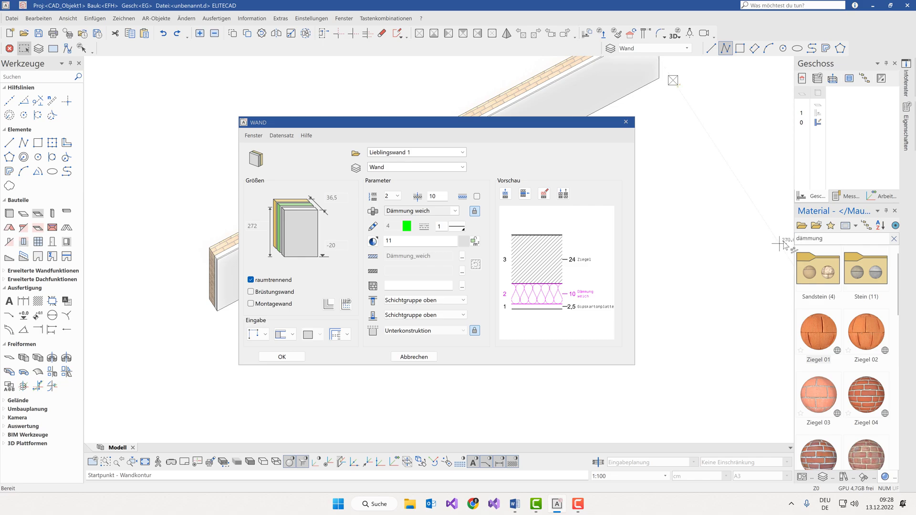
pyautogui.doubleClick(814, 277)
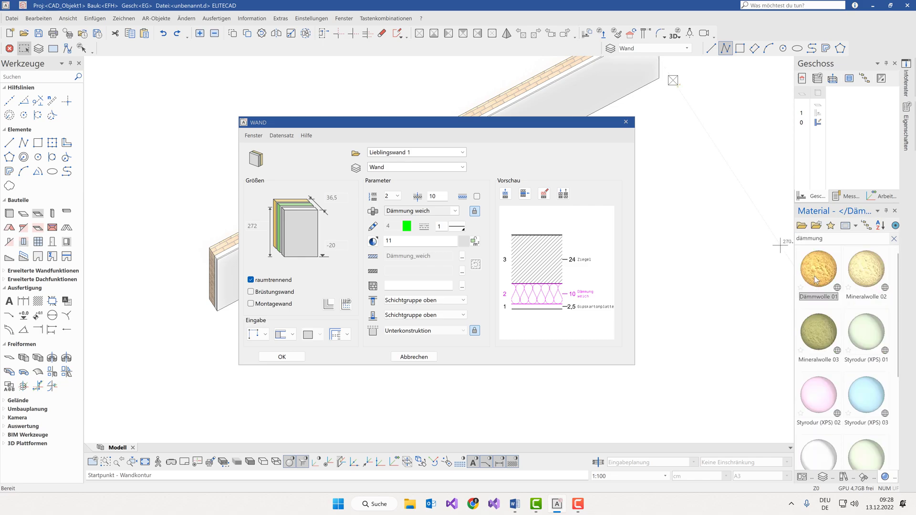
pyautogui.moveTo(815, 277)
pyautogui.mouseDown()
pyautogui.moveTo(476, 265)
pyautogui.moveTo(419, 244)
pyautogui.mouseUp()
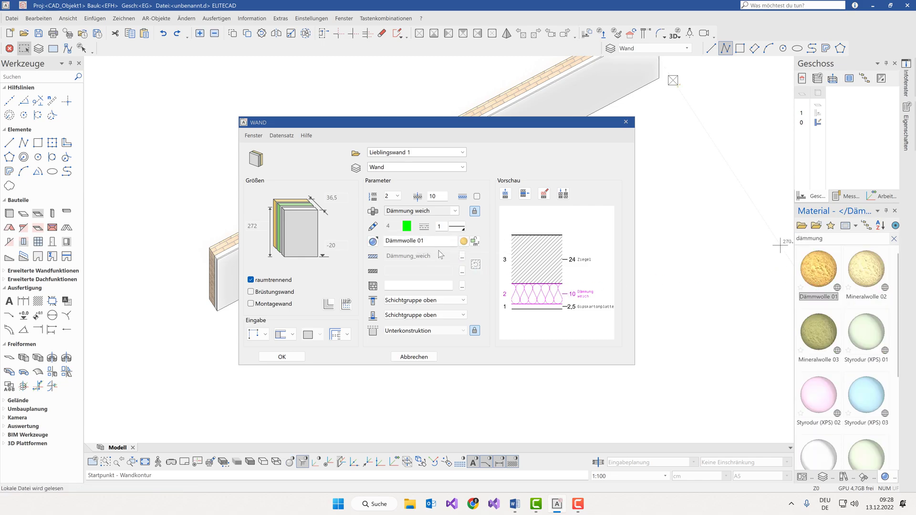
# Step: Assign Gipskartonplatte 01 to the plasterboard layer and confirm the wall type changes
pyautogui.click(531, 309)
pyautogui.doubleClick(811, 238)
pyautogui.write('gipskarto')
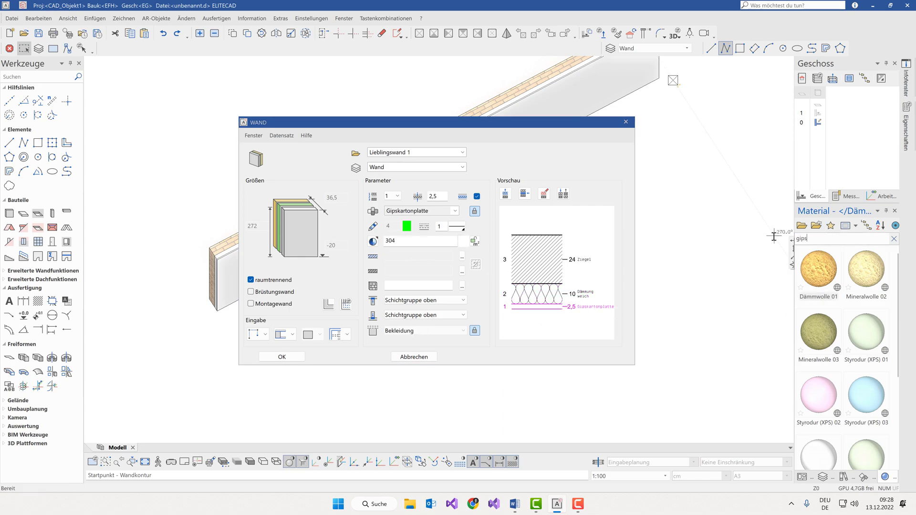
pyautogui.write('n')
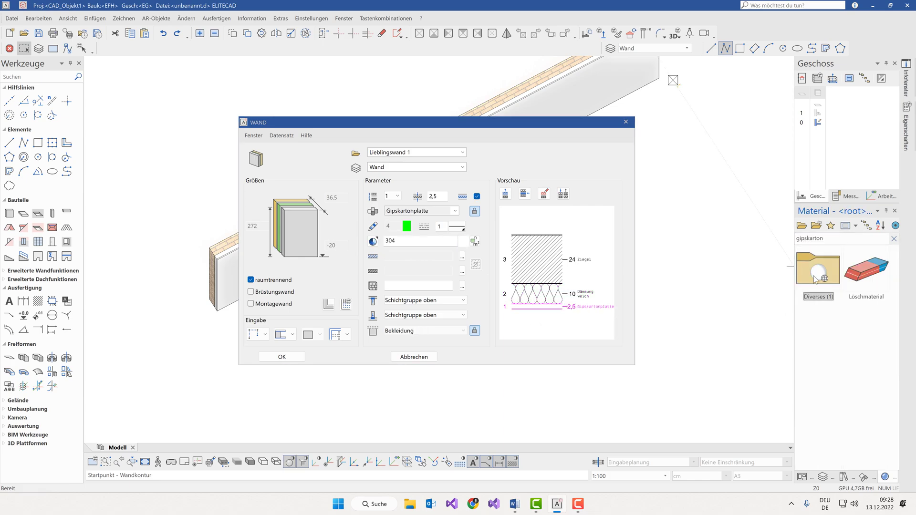
pyautogui.doubleClick(814, 273)
pyautogui.moveTo(815, 274); pyautogui.dragTo(430, 242)
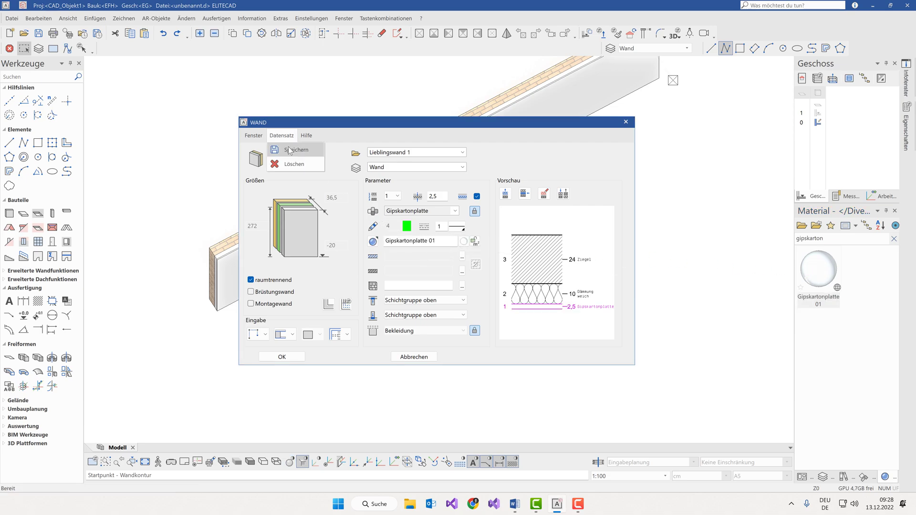
pyautogui.click(287, 357)
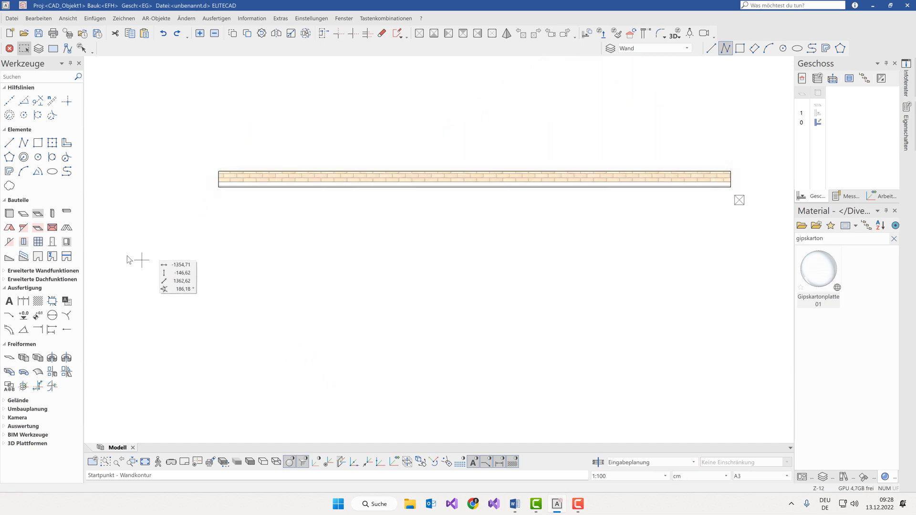
# Step: Draw a longer Lieblingswand 1 wall below the first and orbit to view both in 3D
pyautogui.click(9, 215)
pyautogui.click(219, 230)
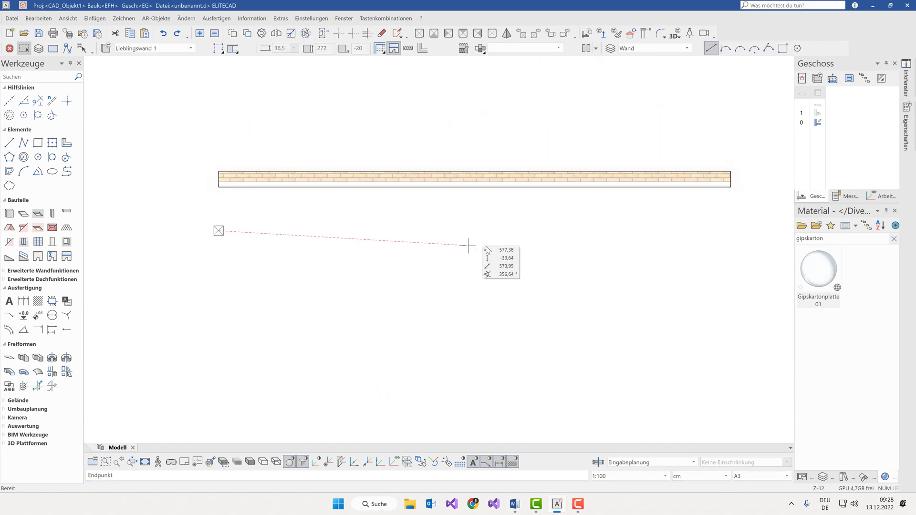
pyautogui.click(732, 231)
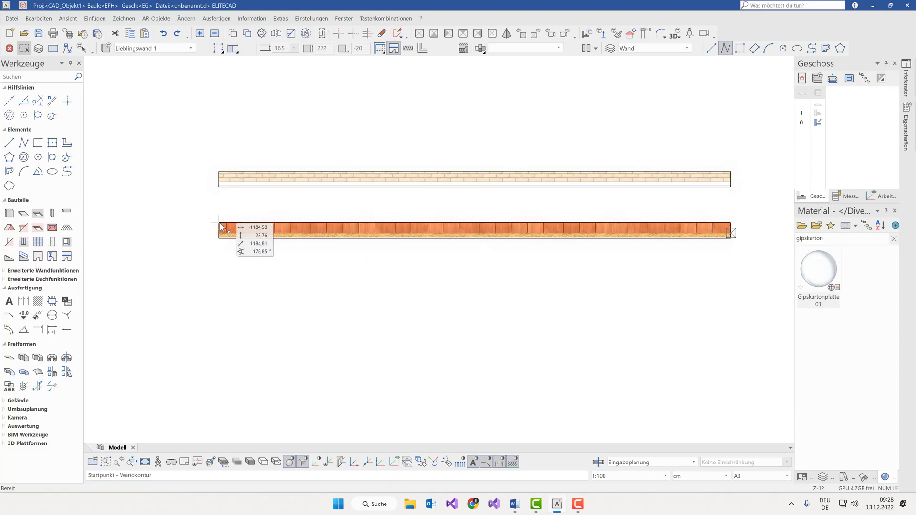
pyautogui.scroll(2, 219, 228)
pyautogui.moveTo(238, 257); pyautogui.dragTo(304, 283, button='middle')
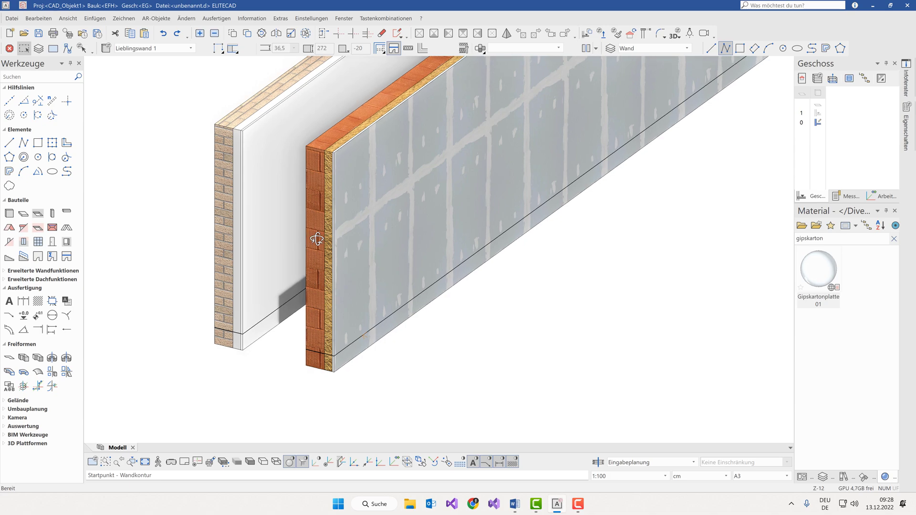